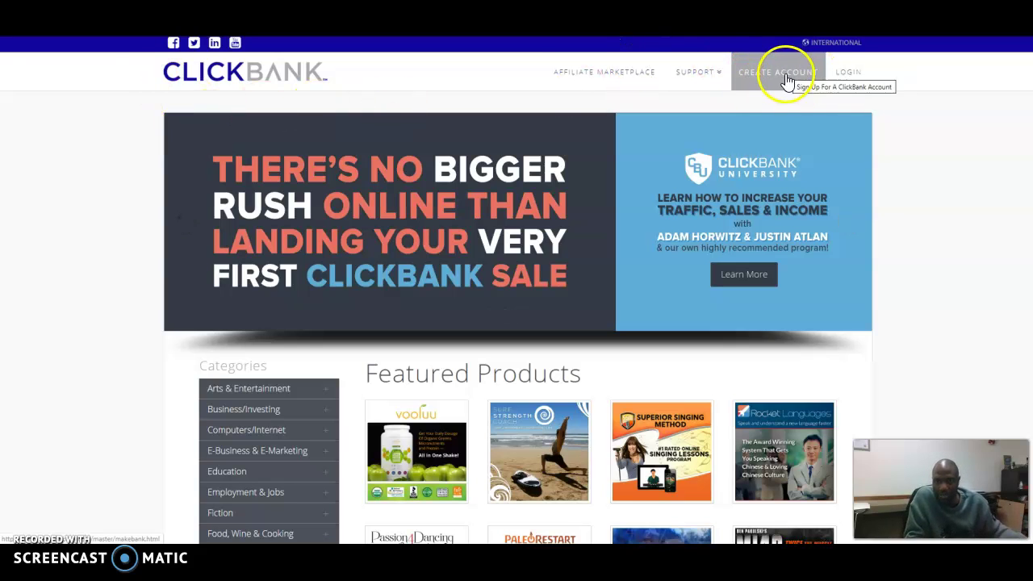
# Step: Open ClickBank's free account sign-up form and review its required fields and password rules
pyautogui.click(782, 78)
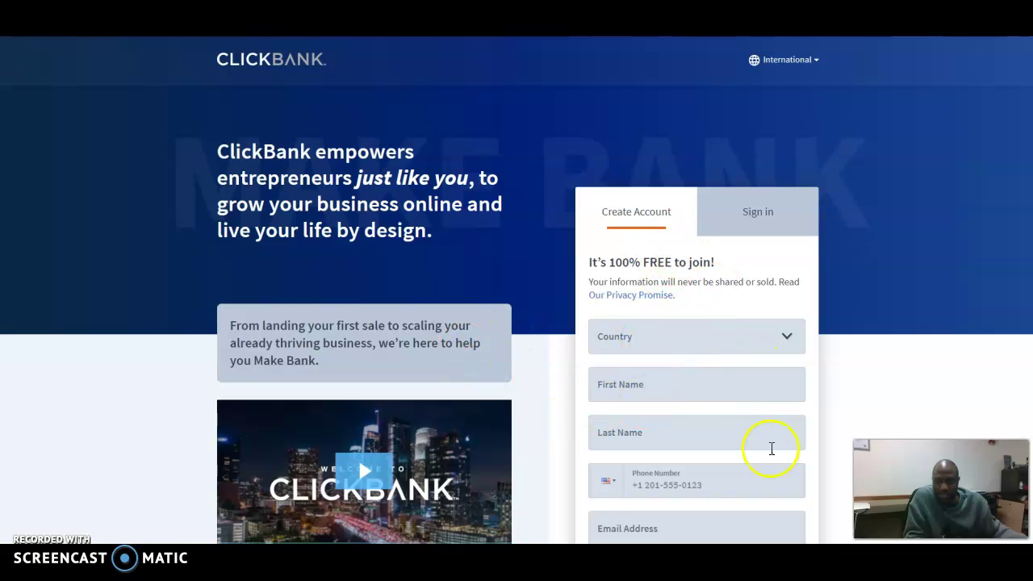
pyautogui.scroll(-2, 1029, 227)
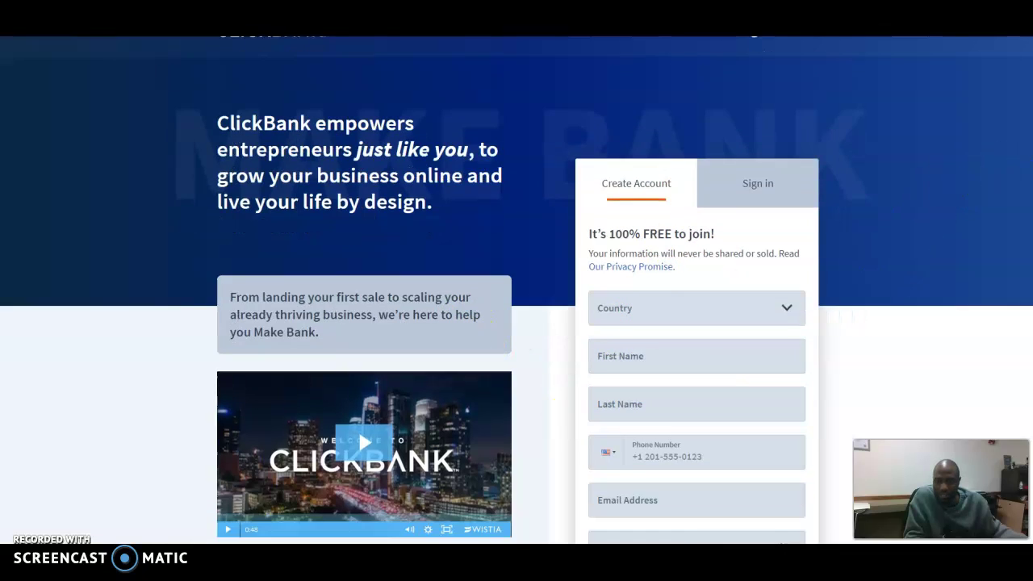
pyautogui.moveTo(1029, 228); pyautogui.dragTo(1015, 350)
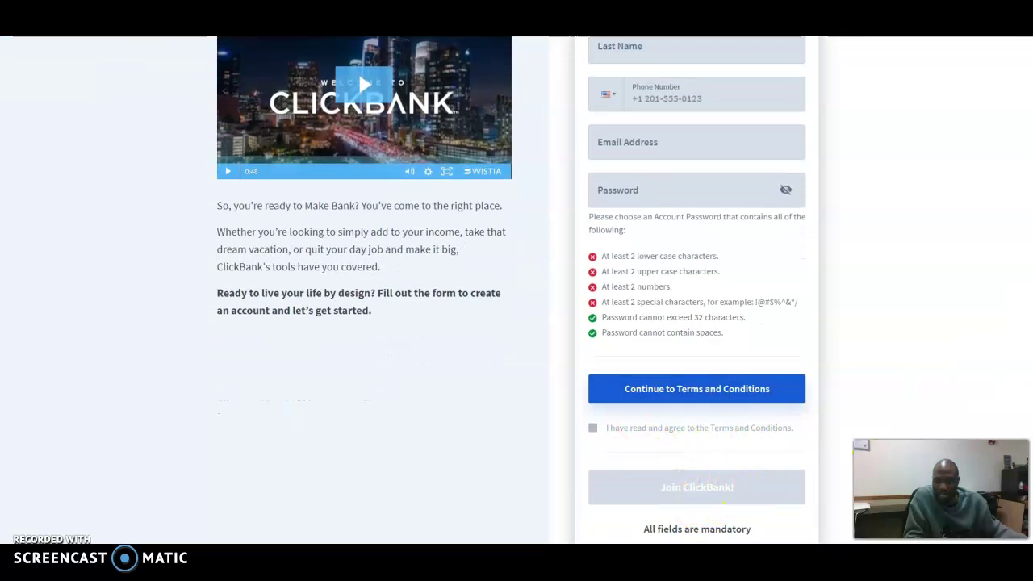
pyautogui.scroll(-1, 516, 290)
pyautogui.scroll(2, 516, 290)
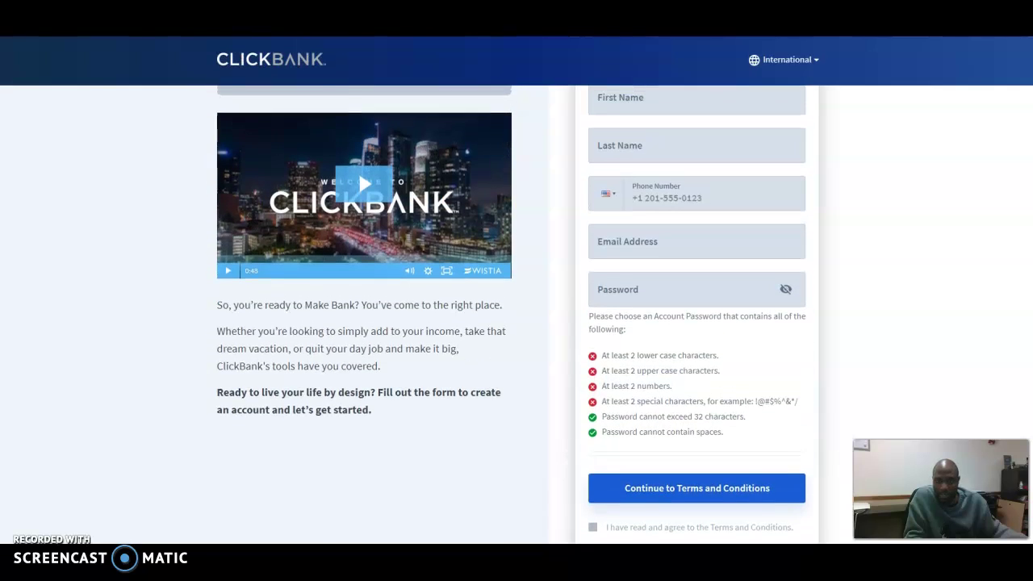
pyautogui.scroll(3, 517, 291)
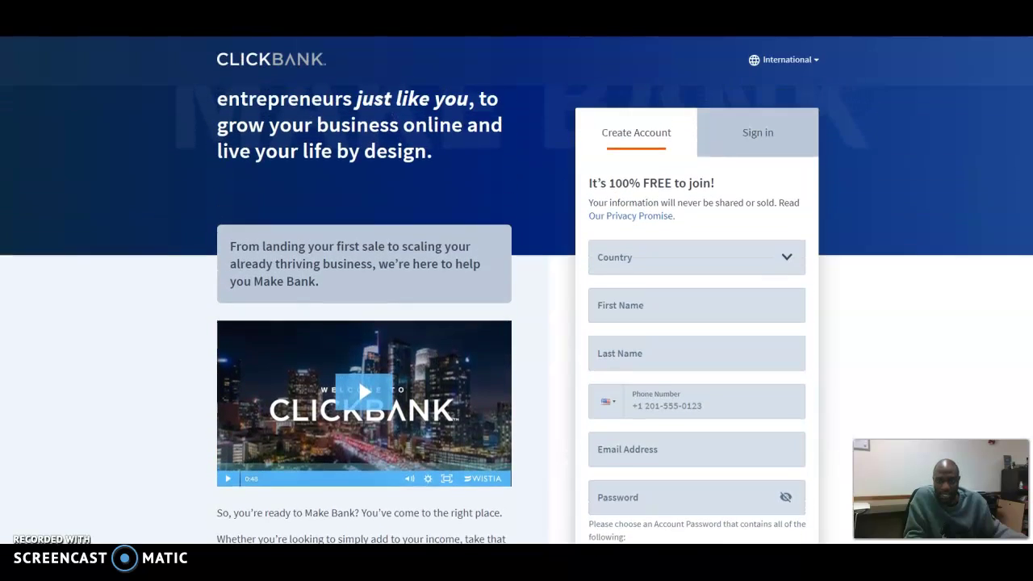
pyautogui.scroll(1, 517, 291)
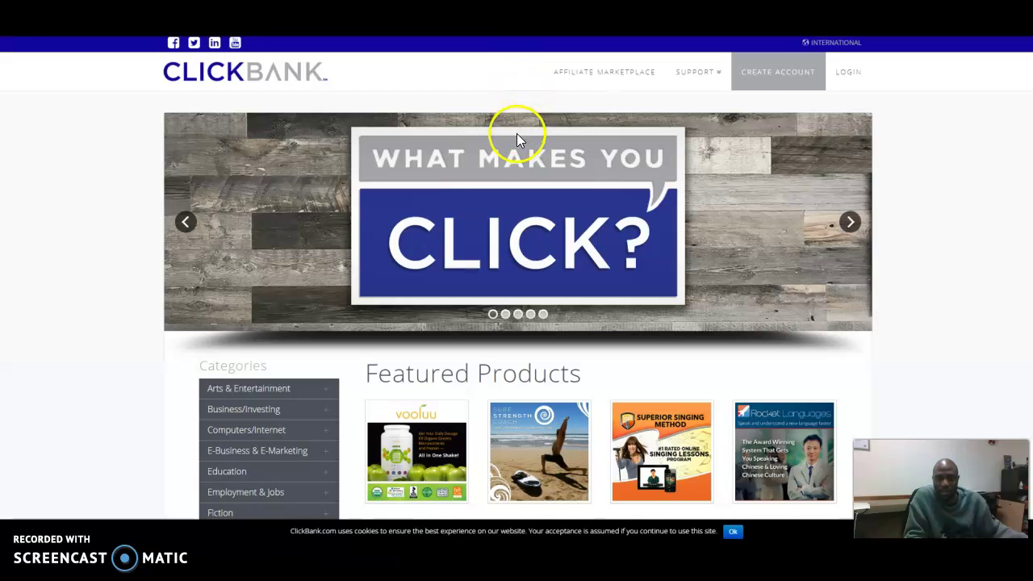
# Step: Sign in to the existing ClickBank account with the saved credentials and look over the account dashboard
pyautogui.click(845, 74)
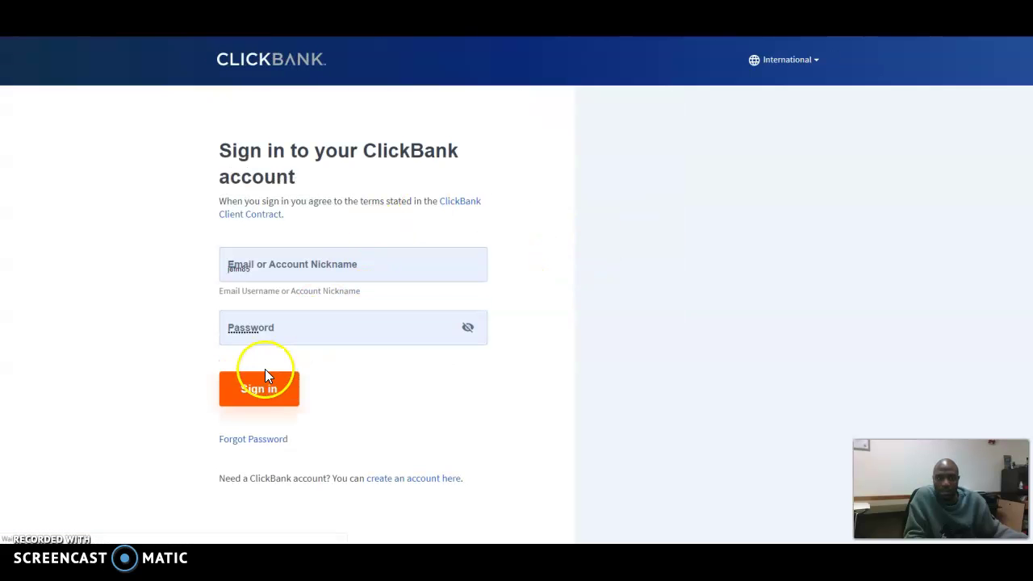
pyautogui.click(258, 390)
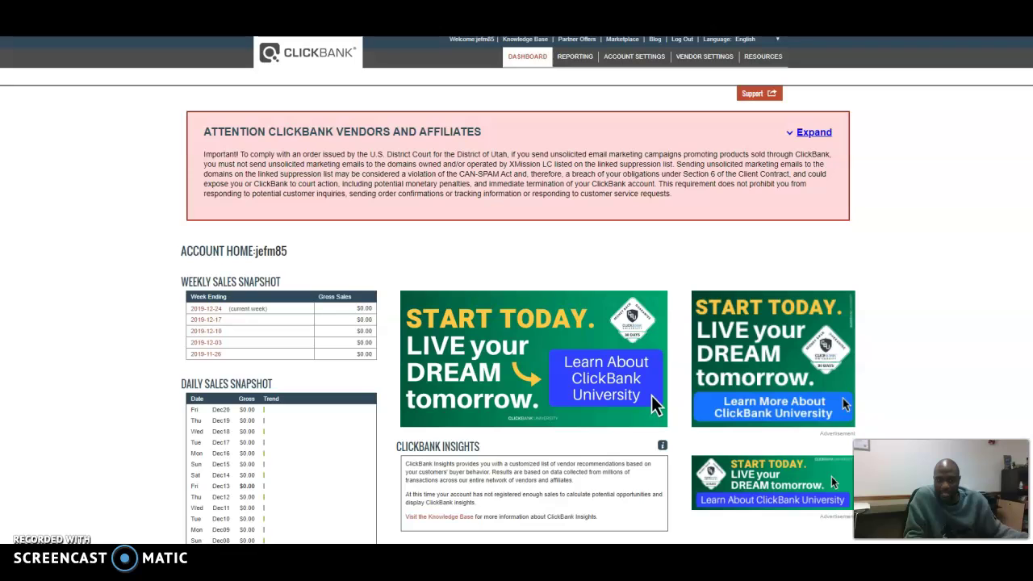
pyautogui.scroll(-5, 1019, 81)
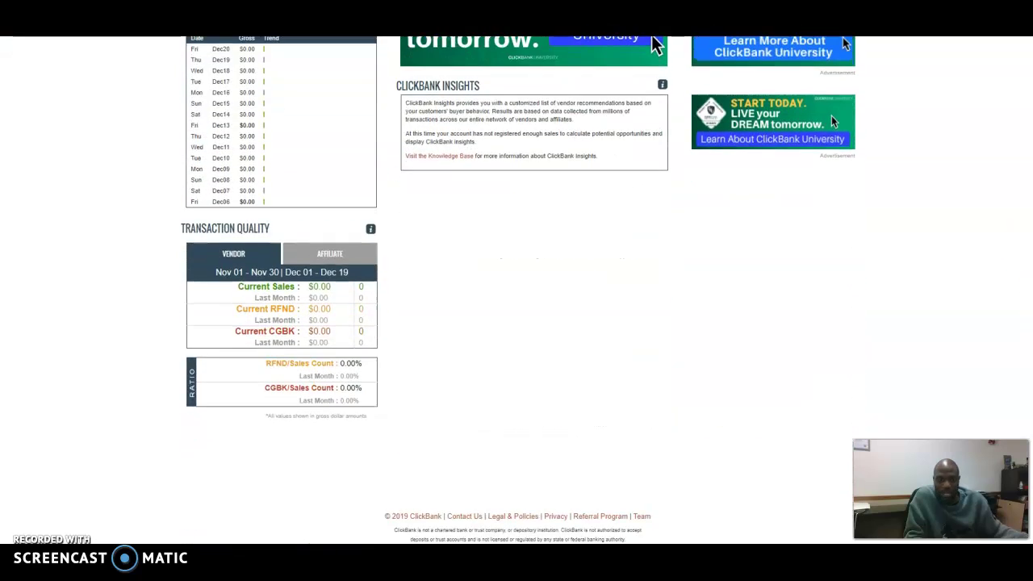
pyautogui.scroll(5, 1019, 81)
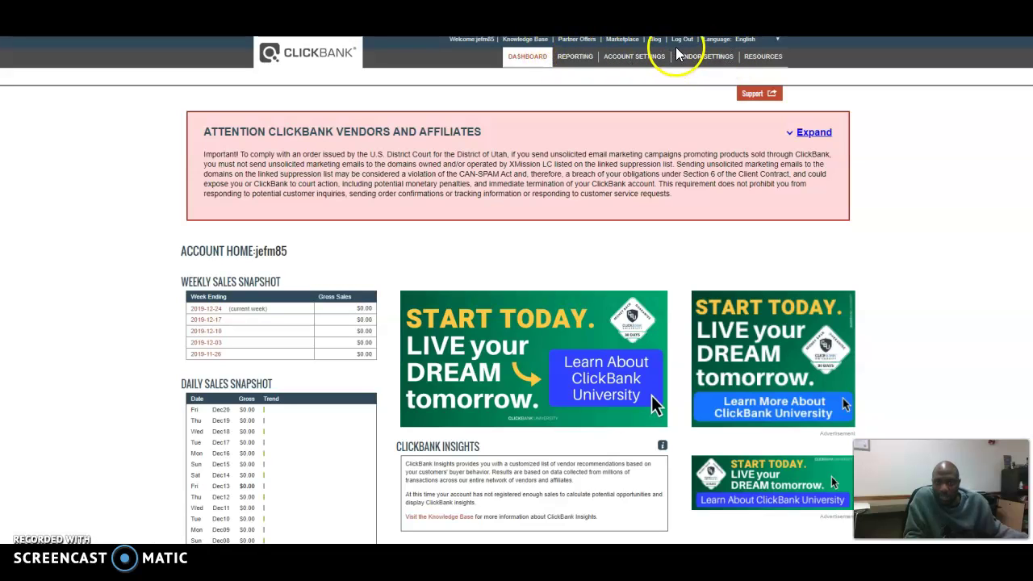
# Step: Open the affiliate marketplace and list the products in the E-Business & E-Marketing category
pyautogui.click(636, 41)
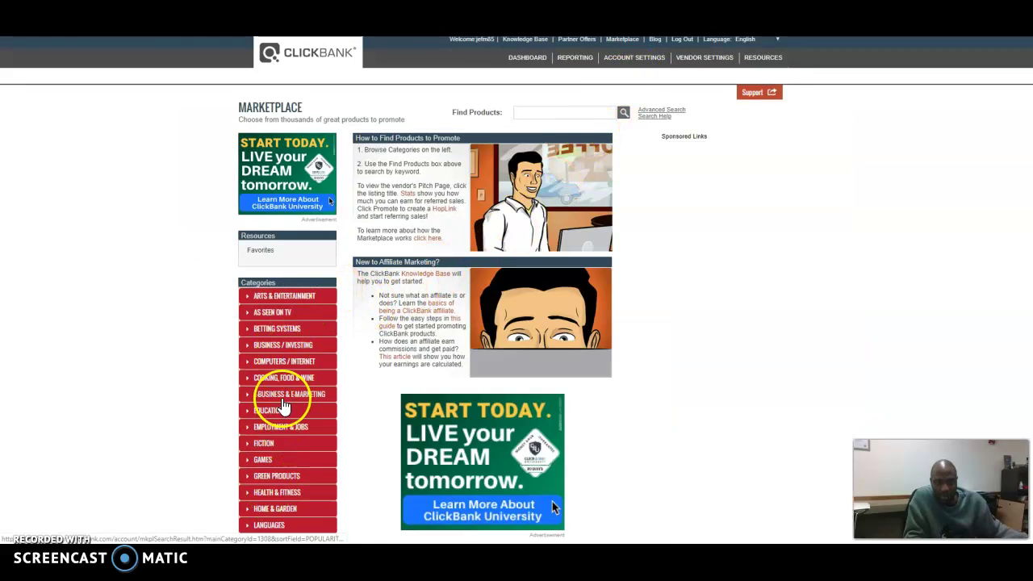
pyautogui.scroll(-1, 294, 418)
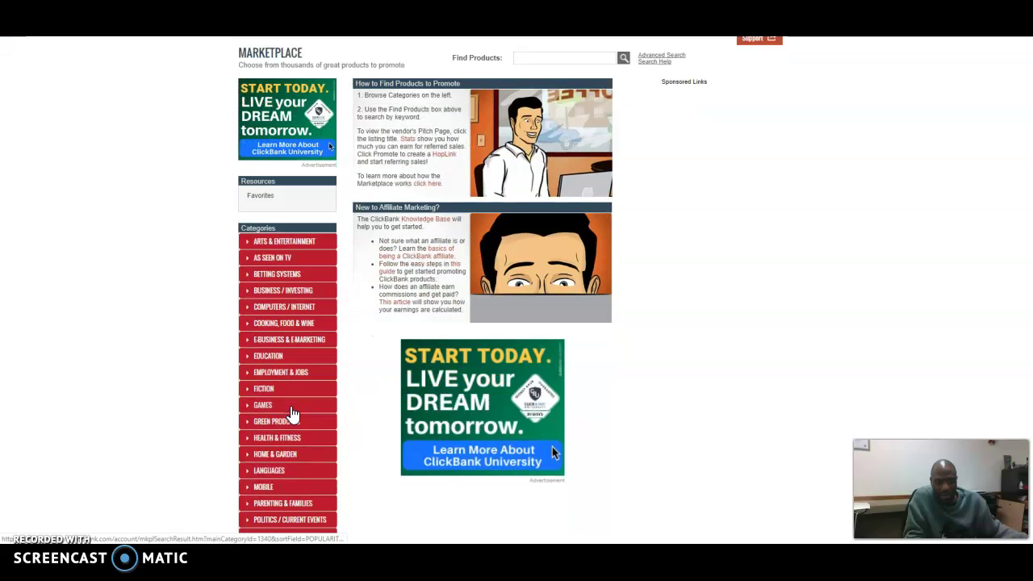
pyautogui.scroll(1, 293, 418)
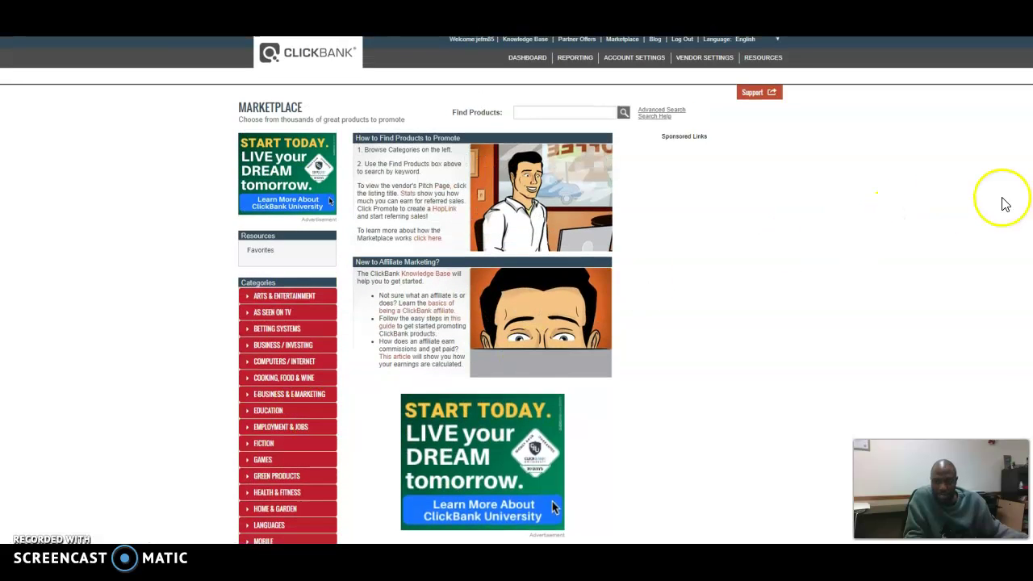
pyautogui.scroll(-3, 1020, 311)
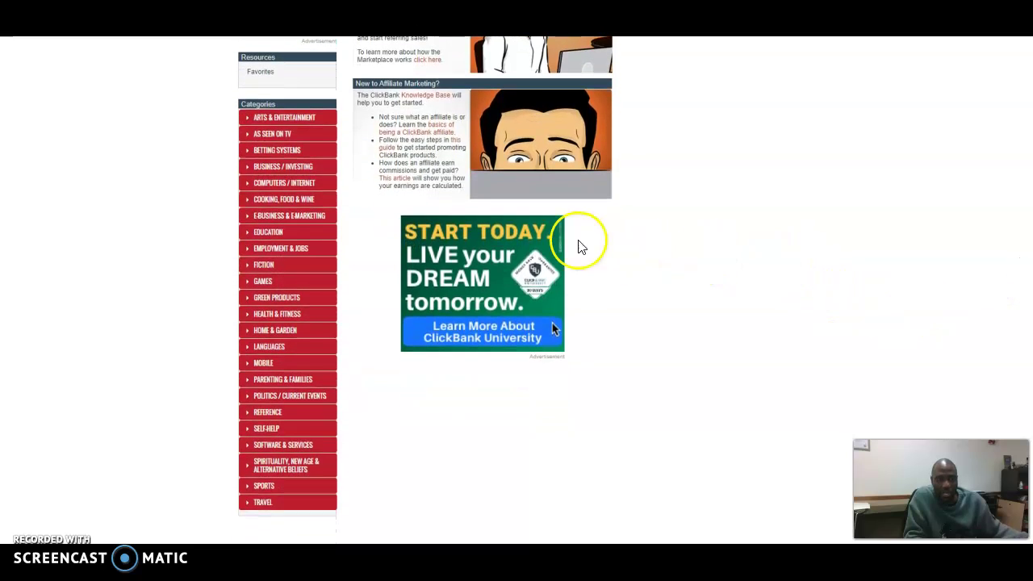
pyautogui.click(307, 224)
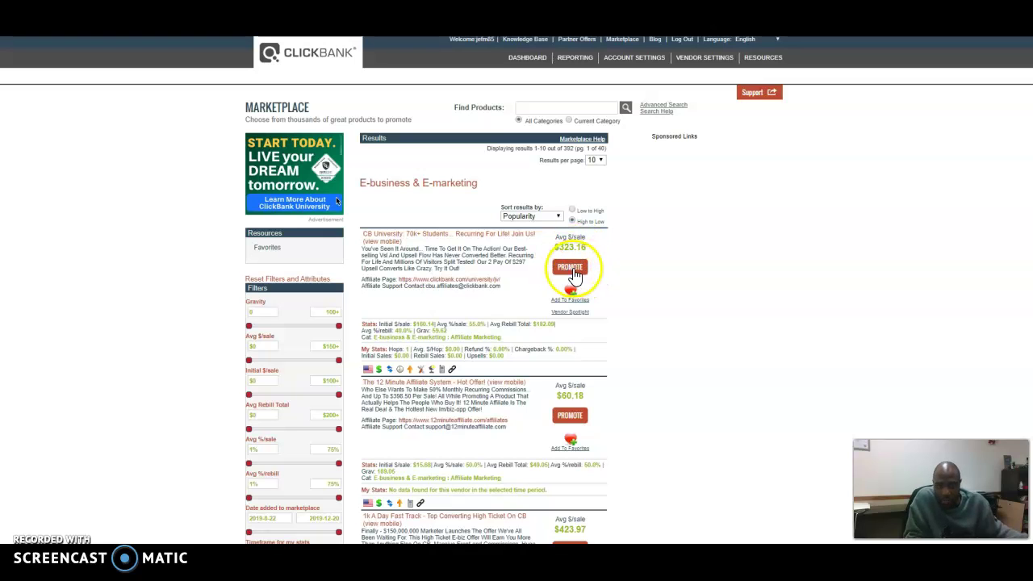
# Step: Generate a HopLink for promoting the CB University offer with the Default landing page, and close the dialog
pyautogui.click(577, 275)
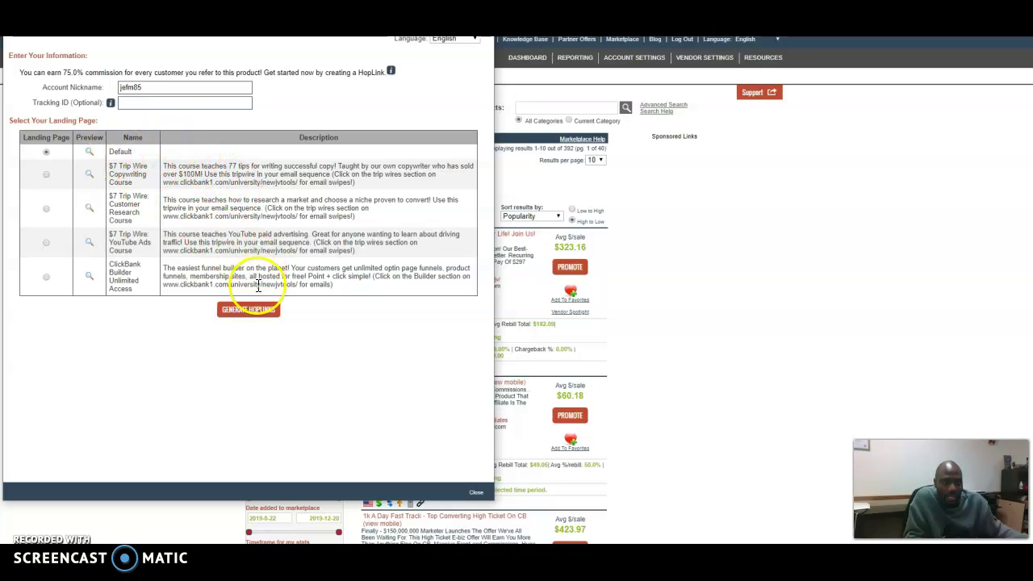
pyautogui.click(248, 315)
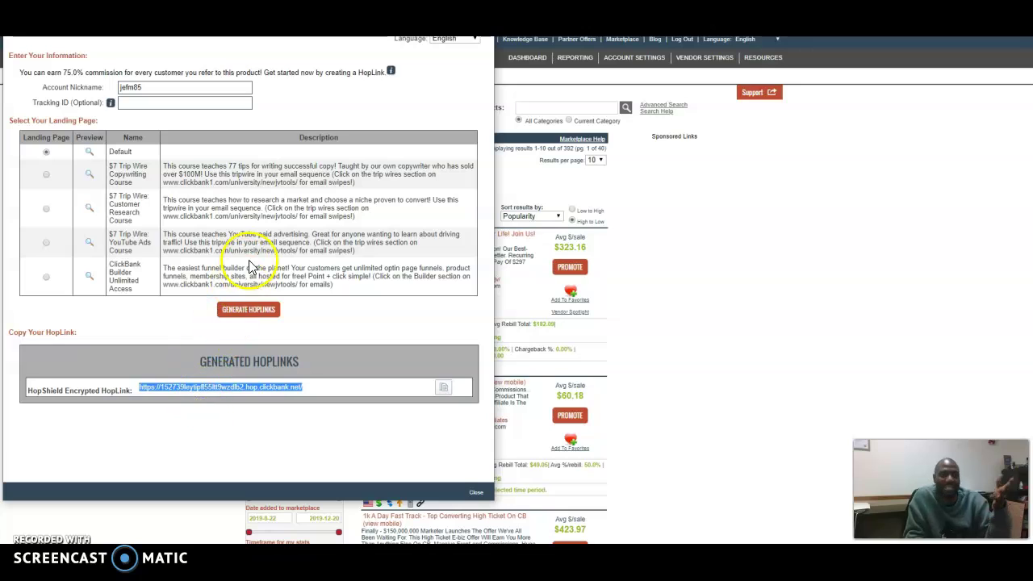
pyautogui.click(494, 105)
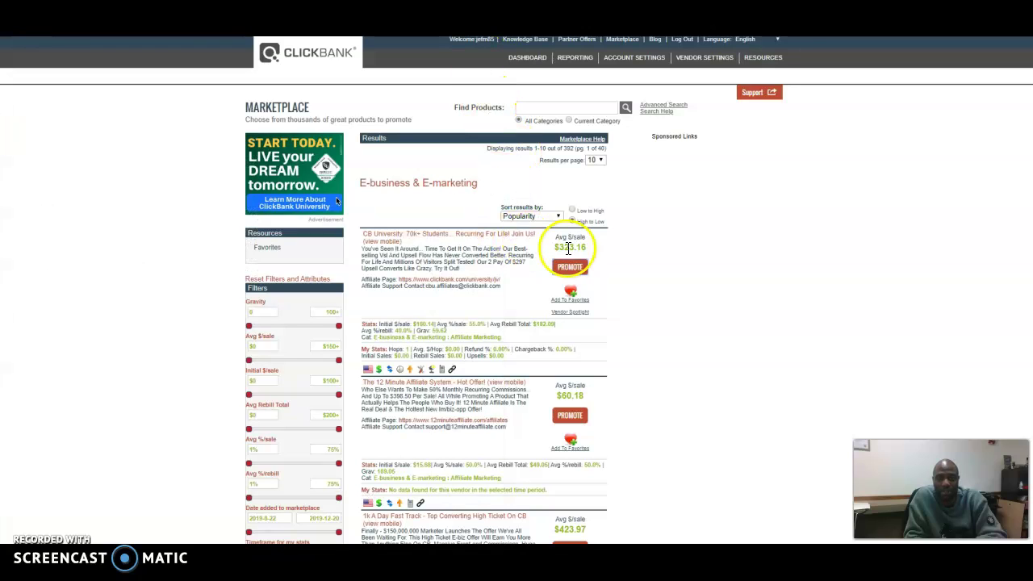
# Step: View the CB University offer's sales page from its marketplace listing
pyautogui.click(446, 236)
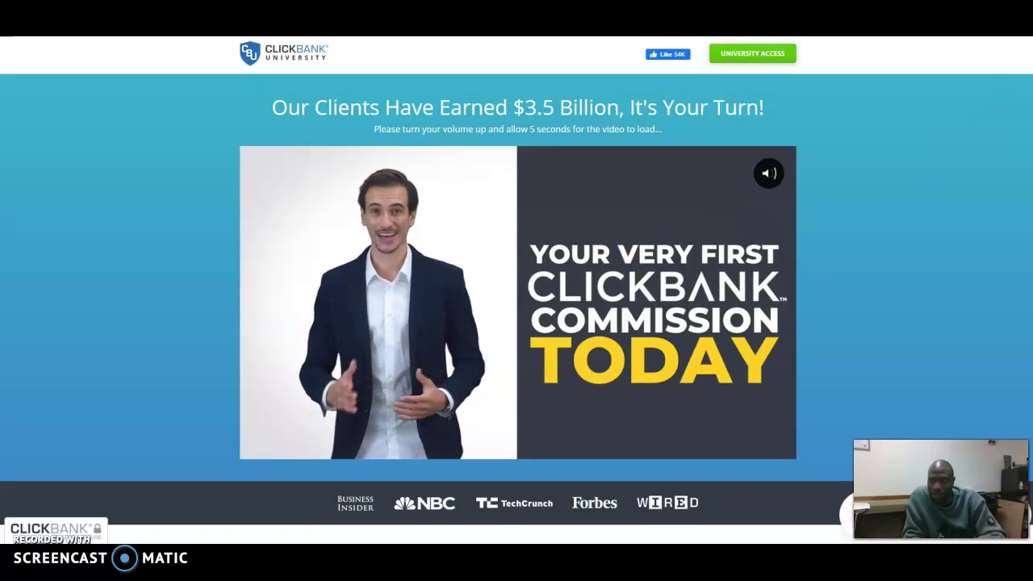
pyautogui.scroll(-3, 516, 290)
pyautogui.scroll(3, 516, 291)
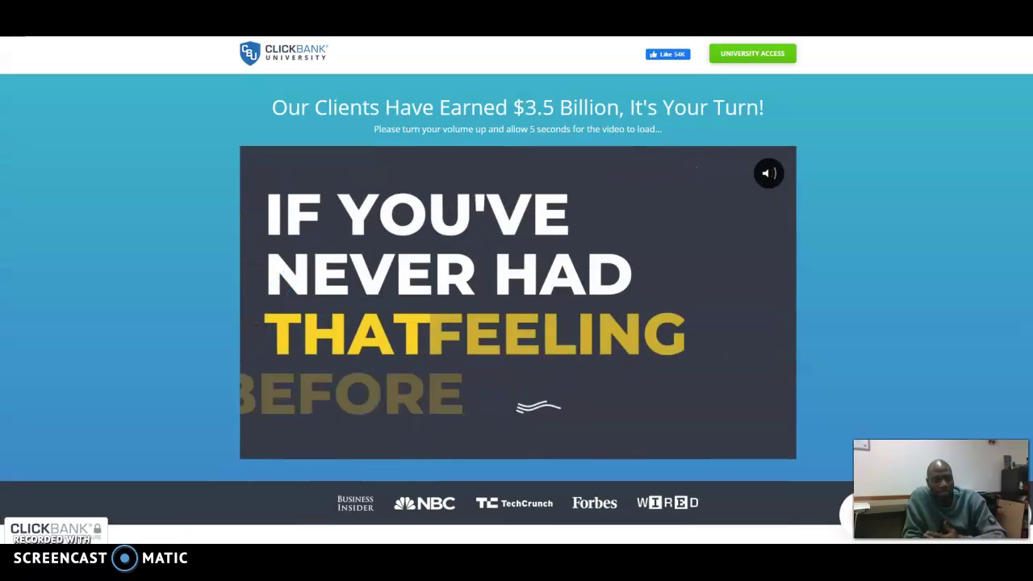
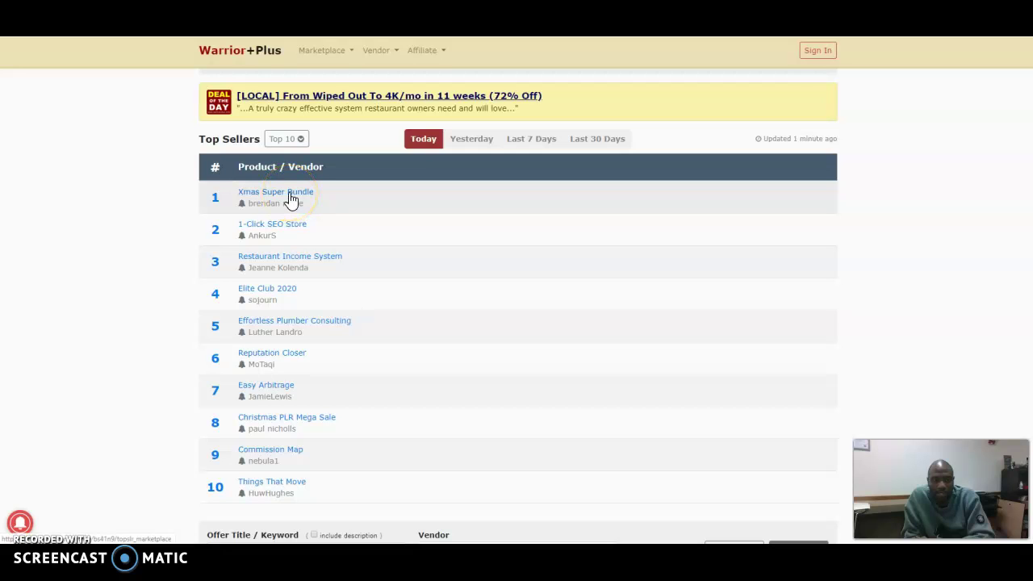
# Step: Sign in to Warrior+Plus with the saved credentials and open the list of affiliate offers
pyautogui.moveTo(419, 48)
pyautogui.click(431, 94)
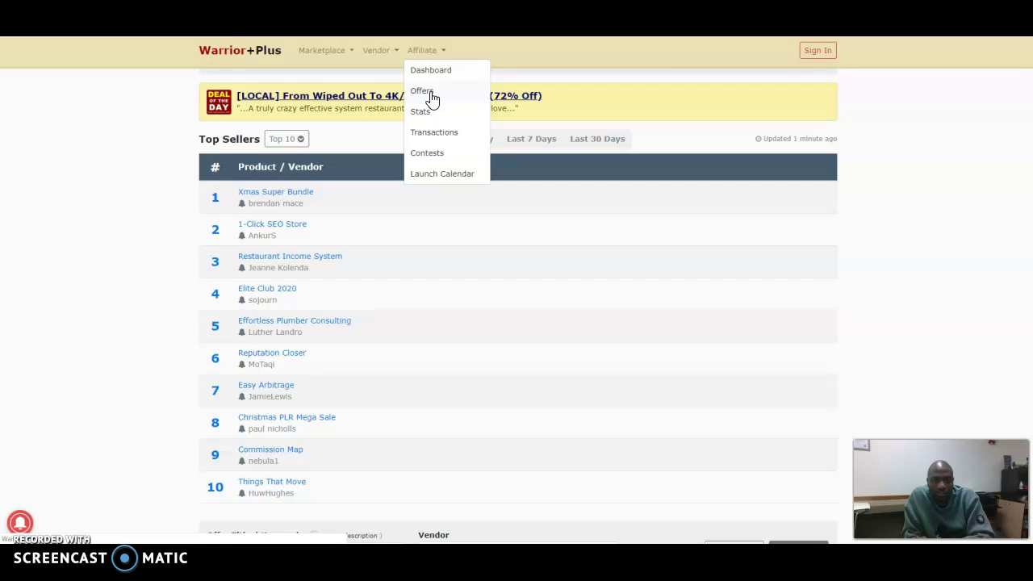
pyautogui.click(527, 355)
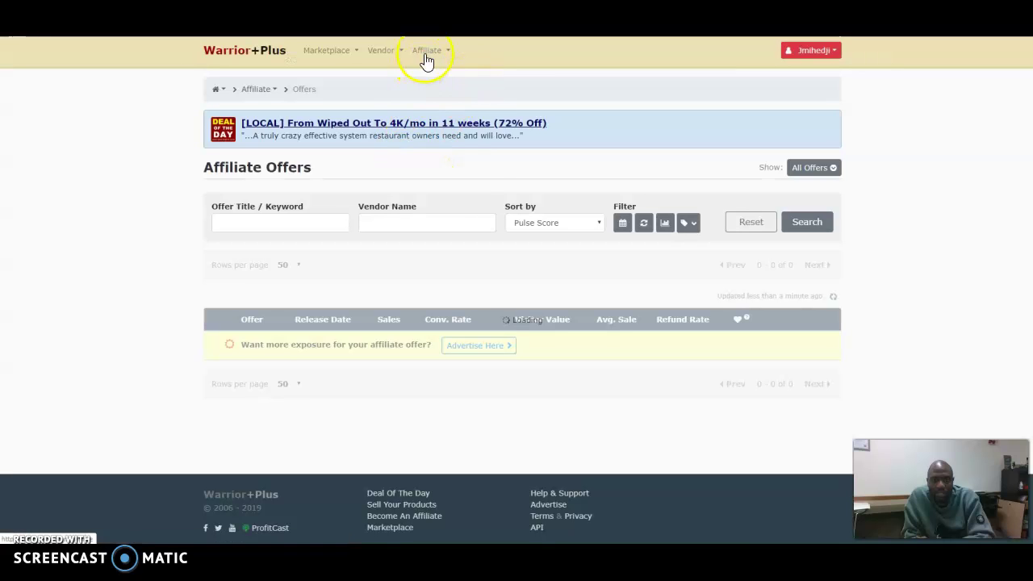
pyautogui.click(427, 62)
pyautogui.click(434, 95)
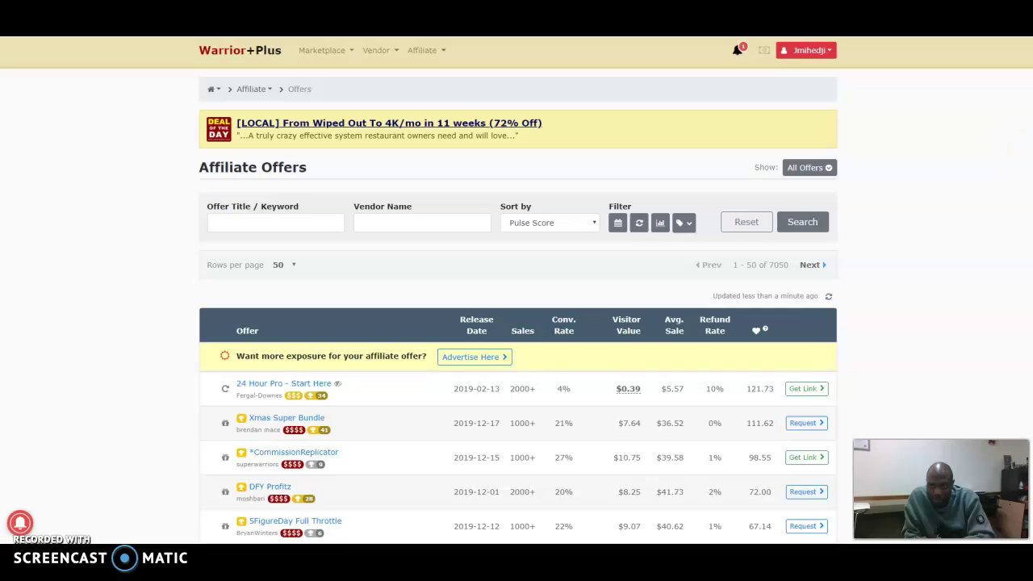
# Step: Browse the affiliate offers and send a request to promote DFY Profitz, with payment to the WarriorPlus Wallet
pyautogui.scroll(-5, 516, 307)
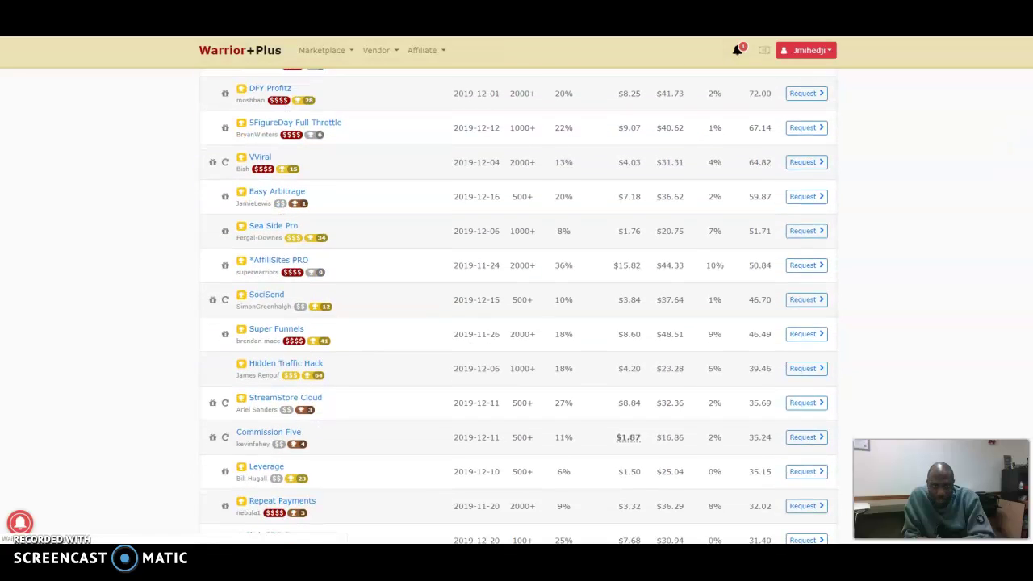
pyautogui.scroll(4, 1014, 218)
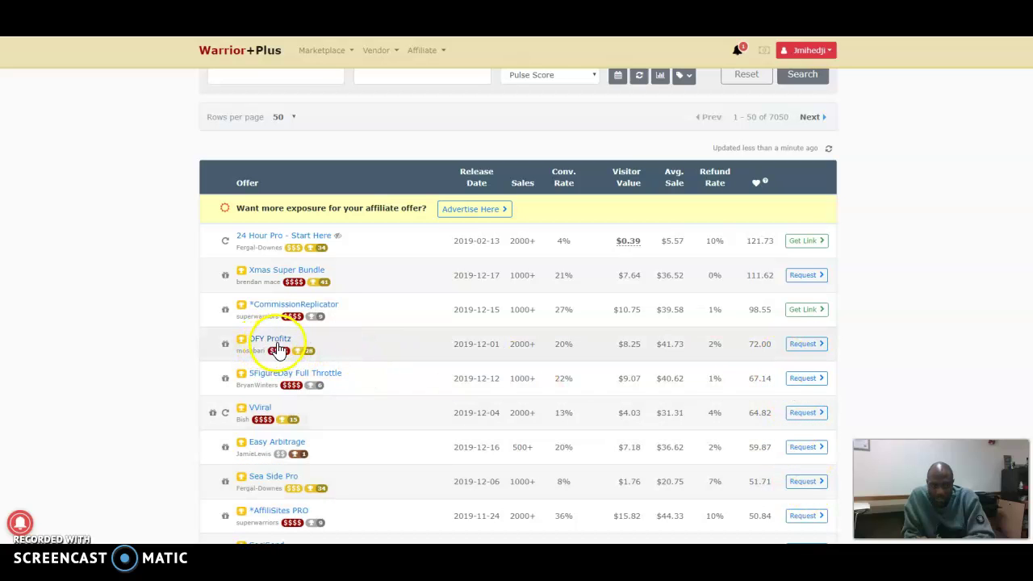
pyautogui.click(805, 347)
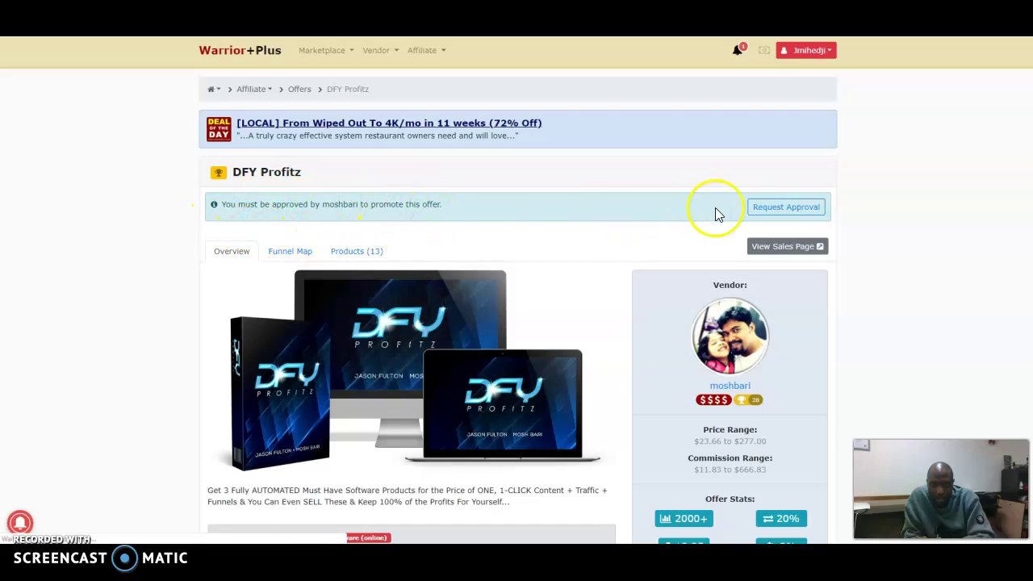
pyautogui.click(775, 208)
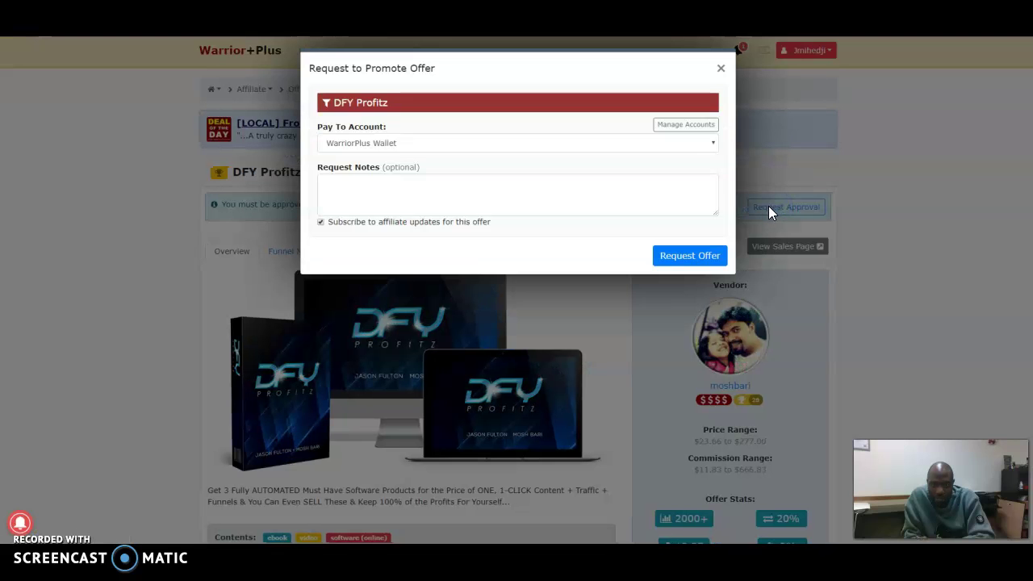
pyautogui.click(699, 260)
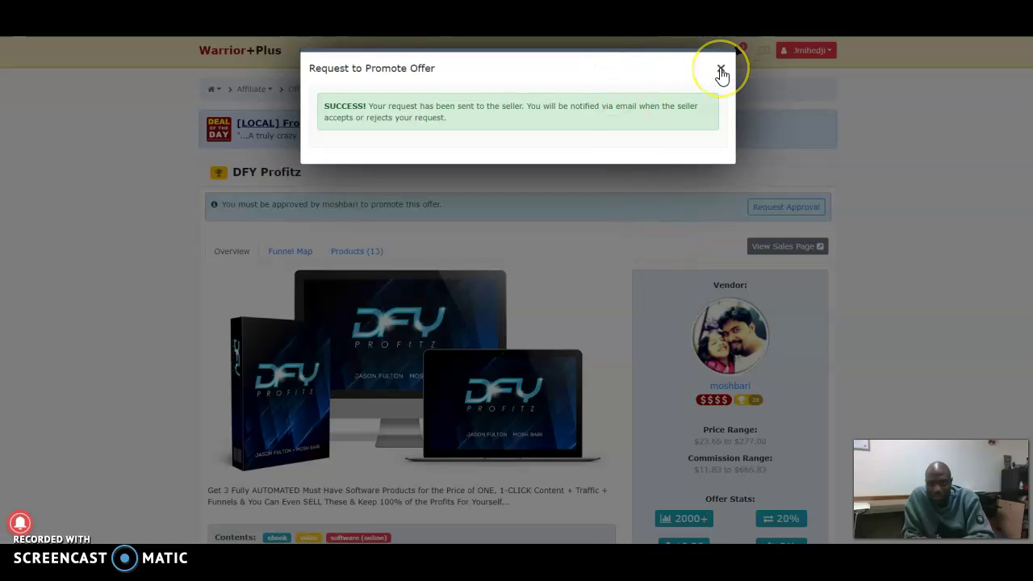
pyautogui.click(721, 71)
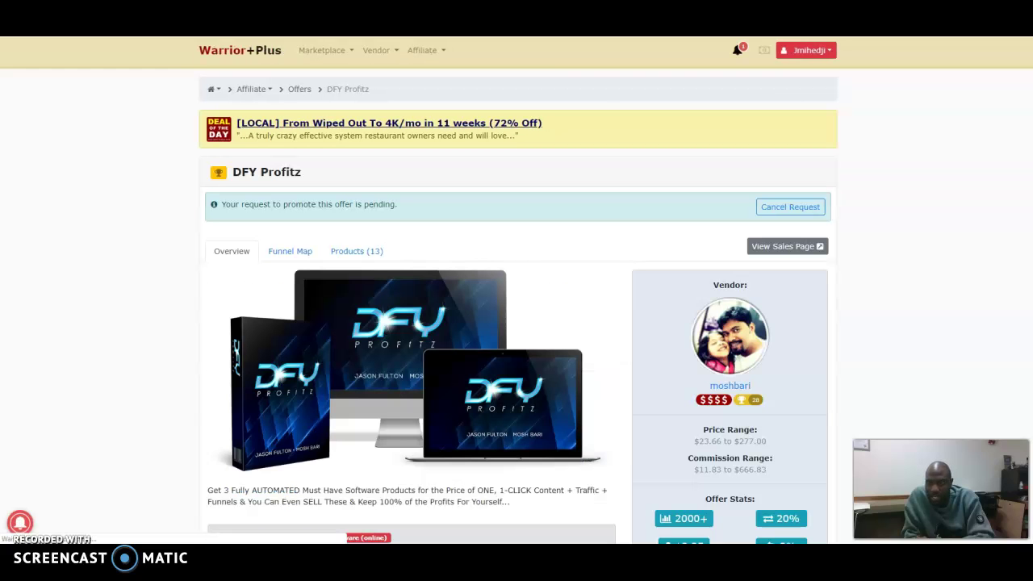
# Step: Review the DFY Profitz offer's statistics, affiliate information and contest dates
pyautogui.scroll(-3, 1028, 343)
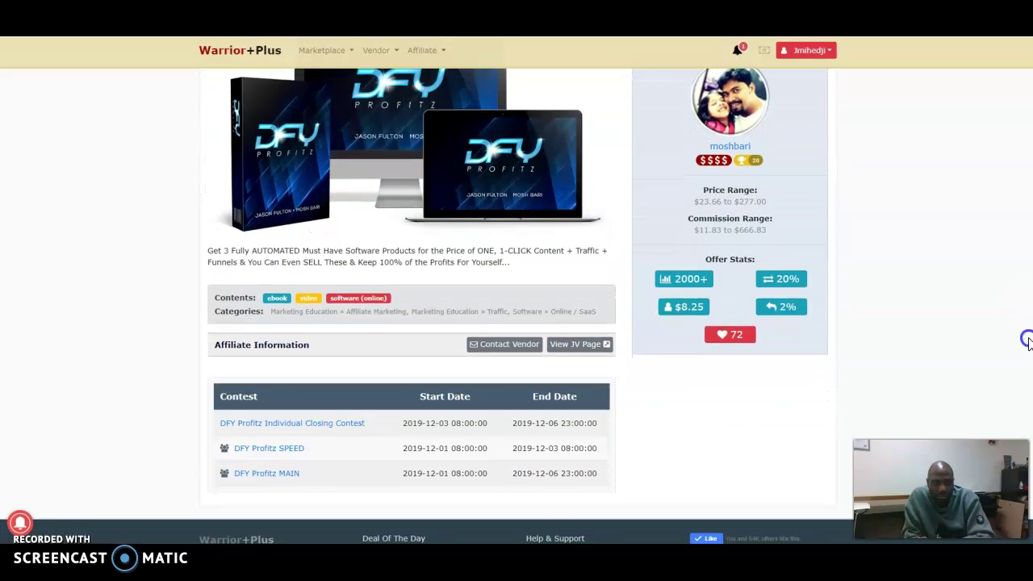
pyautogui.scroll(2, 1024, 338)
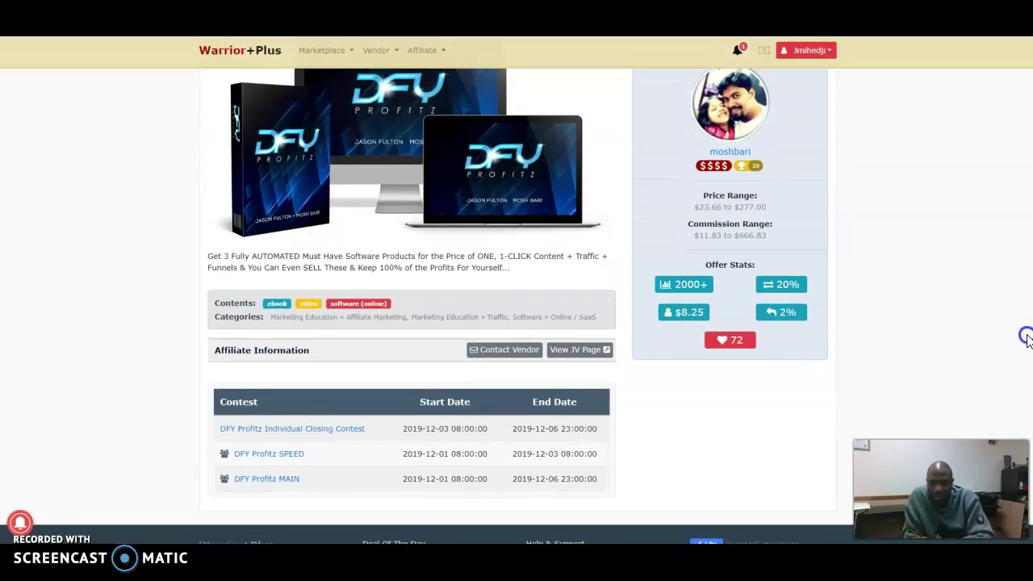
pyautogui.scroll(1, 1011, 226)
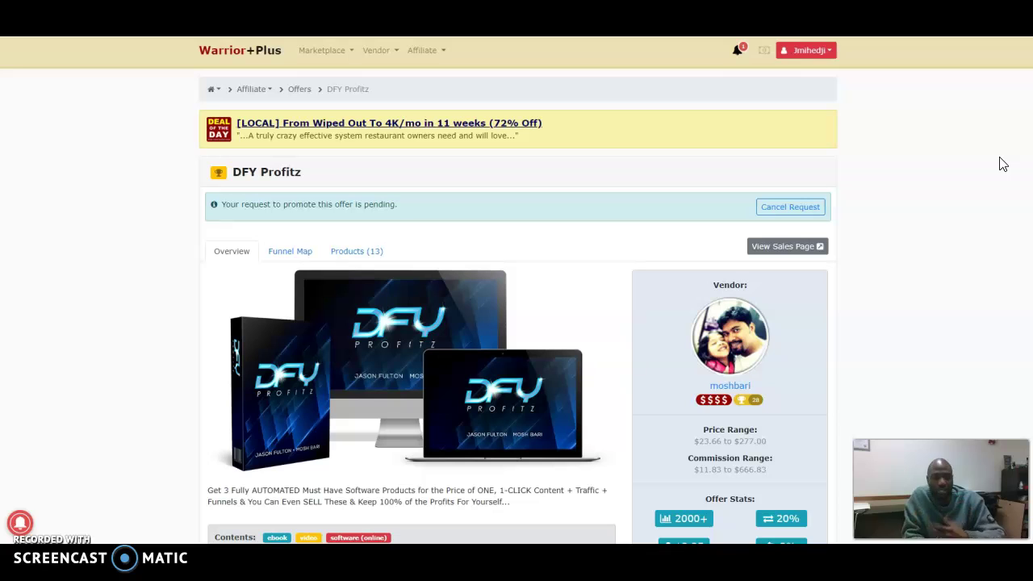
pyautogui.click(630, 135)
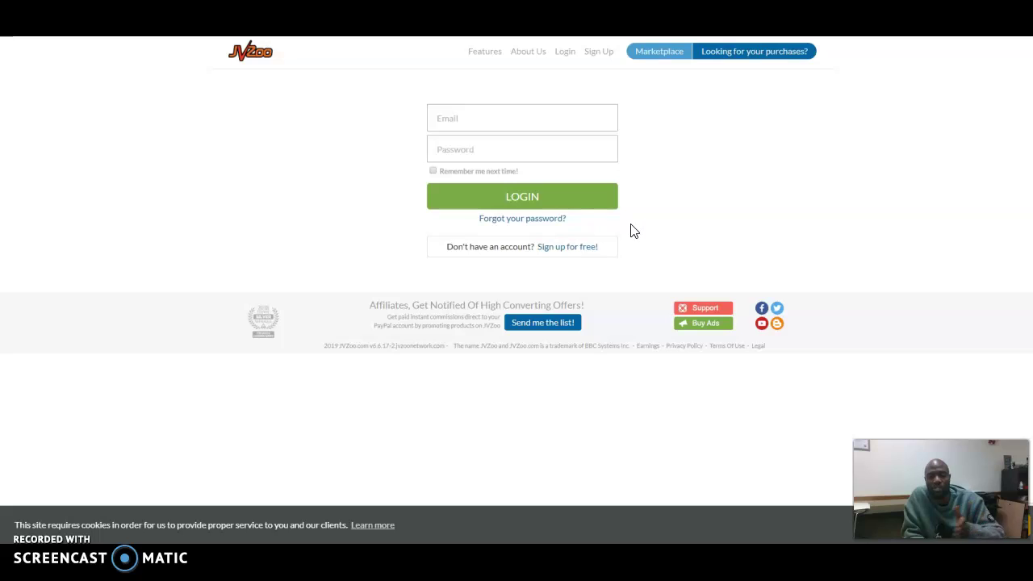
pyautogui.click(699, 227)
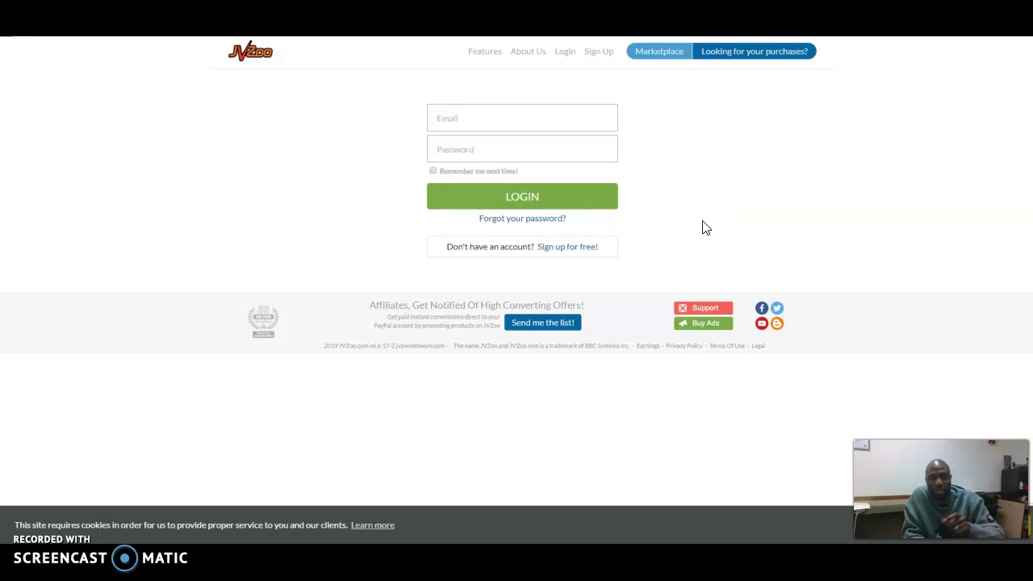
# Step: Log in to the JVZoo account and open the affiliate list of approved products
pyautogui.click(685, 240)
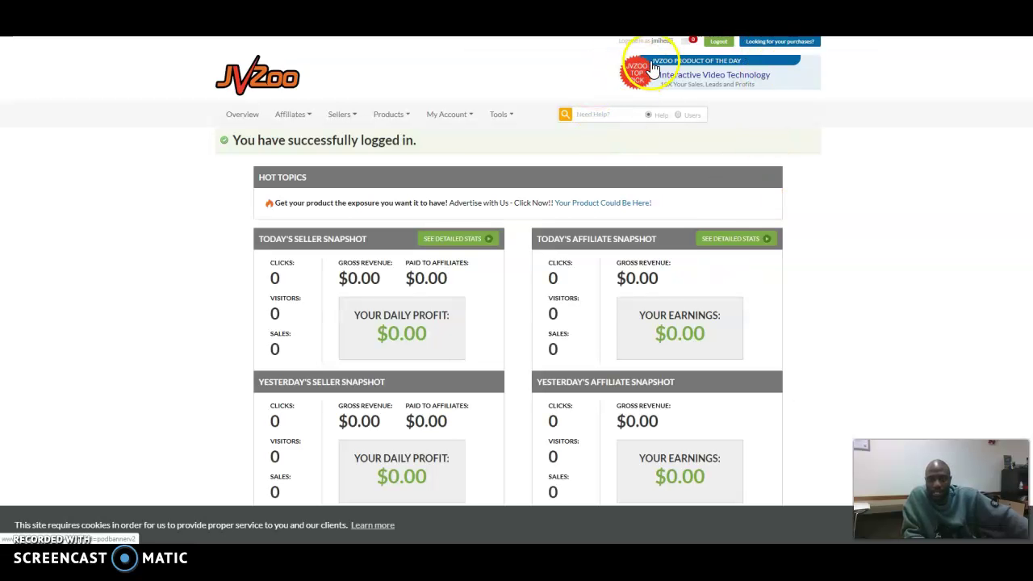
pyautogui.click(293, 114)
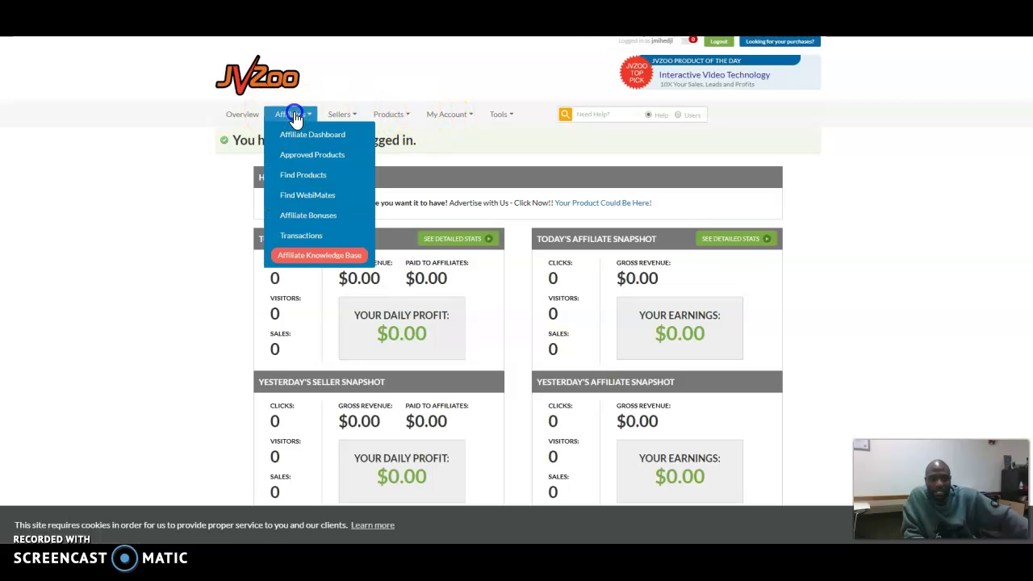
pyautogui.click(322, 156)
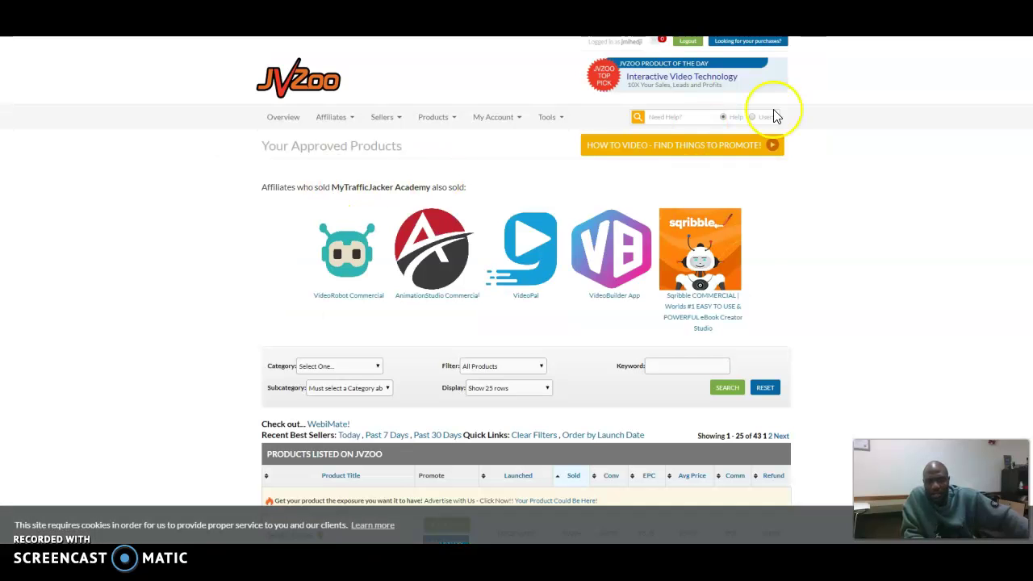
# Step: Examine the approved JVZoo products, including their link options, launch dates, sales, conversion rates, commissions and refund rates
pyautogui.scroll(-5, 1023, 129)
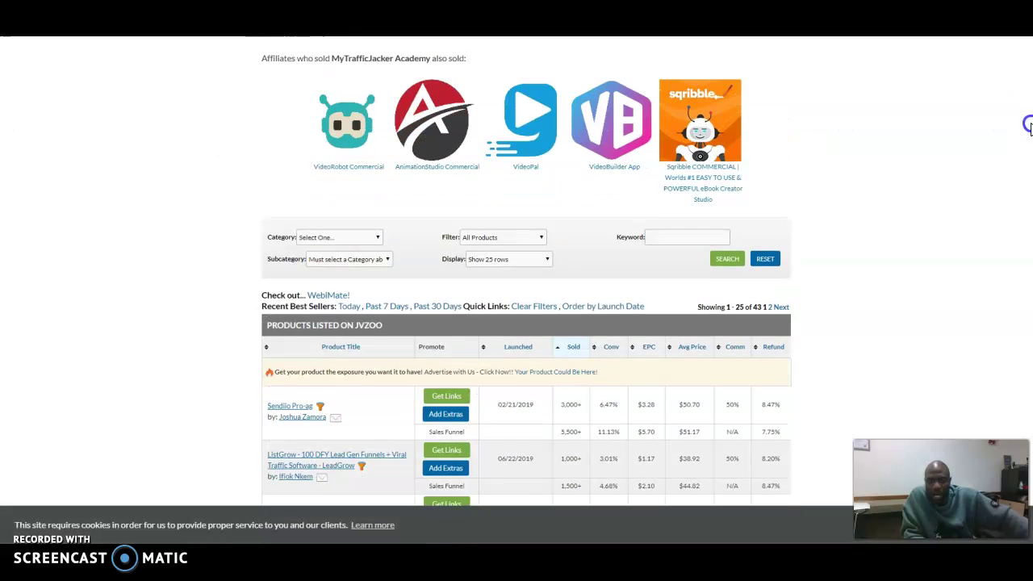
pyautogui.scroll(-6, 1025, 184)
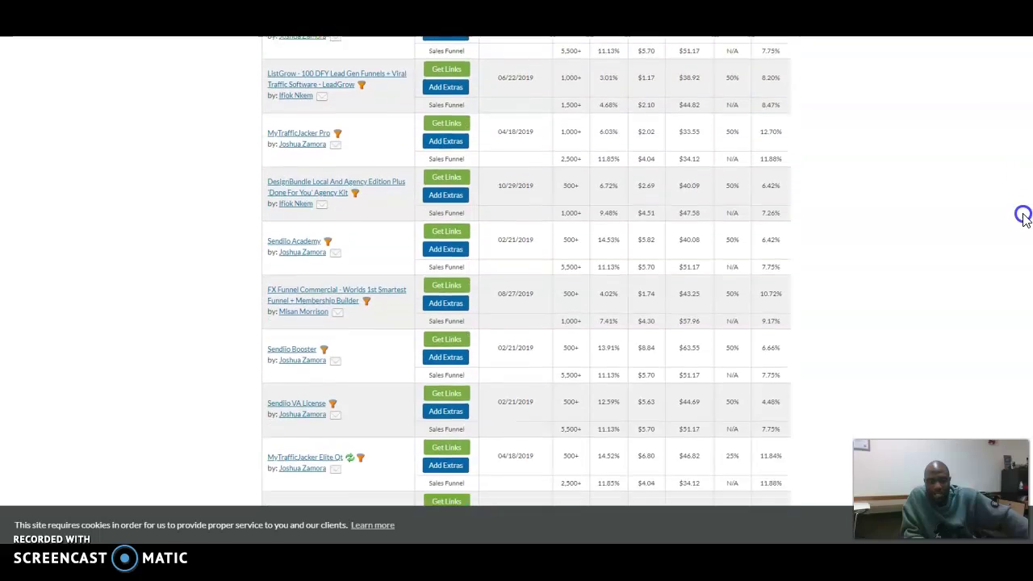
pyautogui.scroll(-3, 1010, 325)
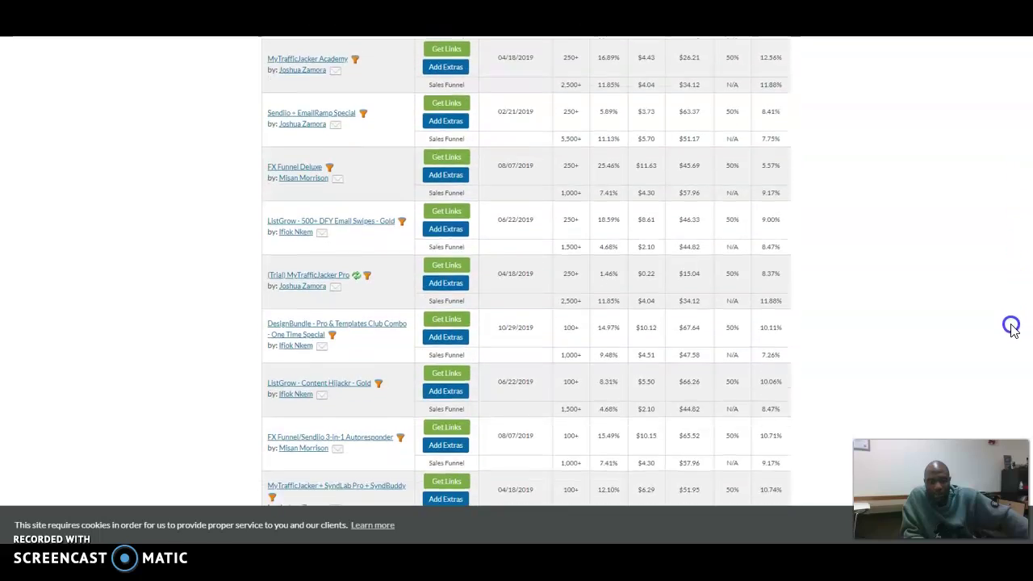
pyautogui.scroll(6, 1000, 226)
pyautogui.scroll(10, 999, 226)
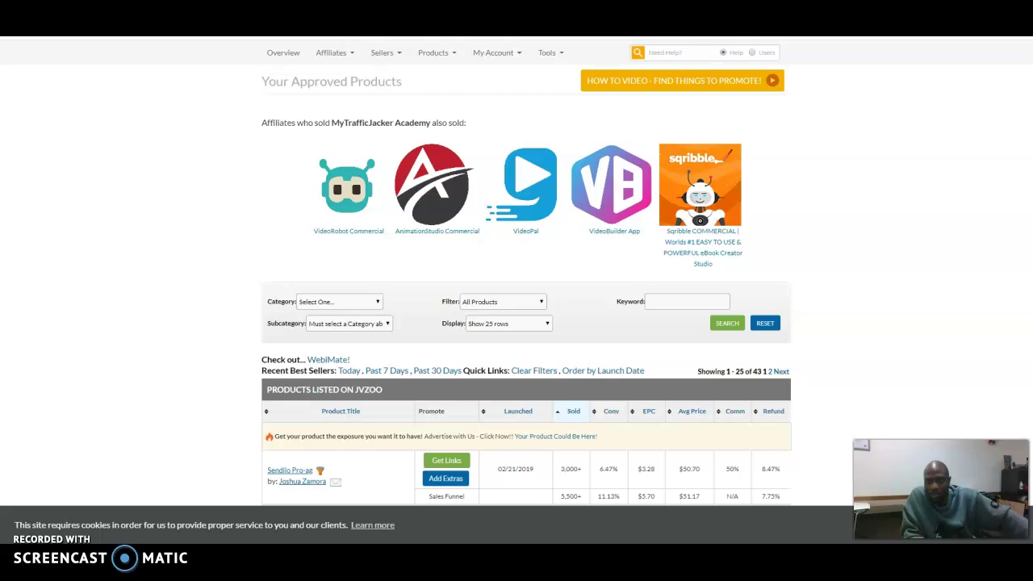
pyautogui.scroll(-3, 517, 271)
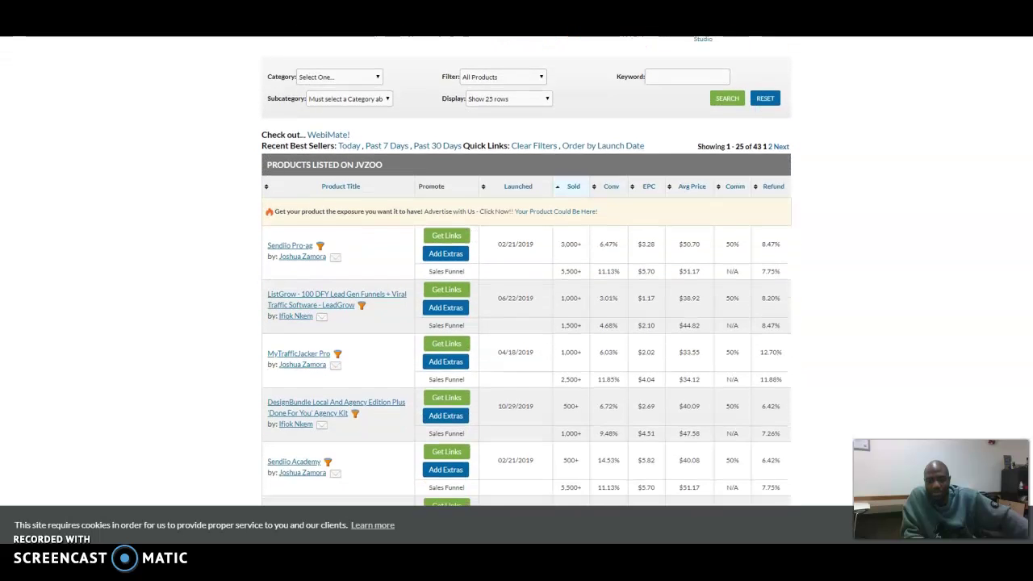
pyautogui.scroll(-1, 516, 271)
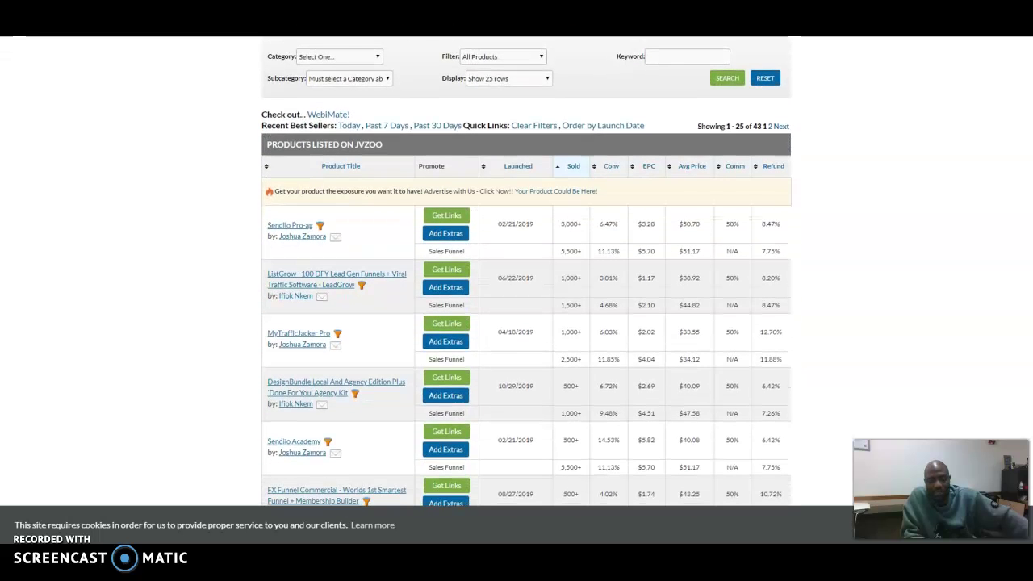
pyautogui.scroll(1, 1029, 174)
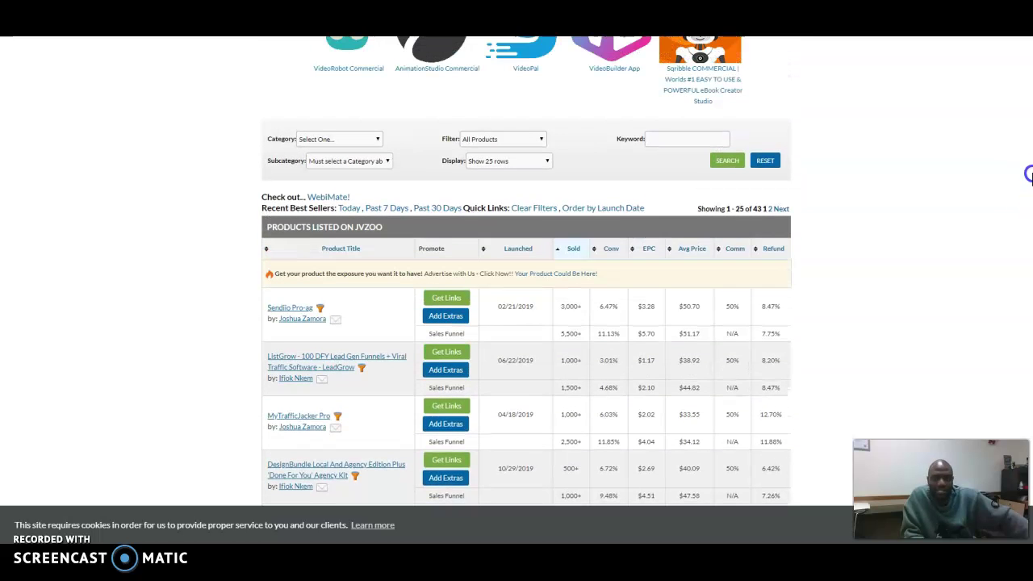
pyautogui.scroll(3, 1025, 161)
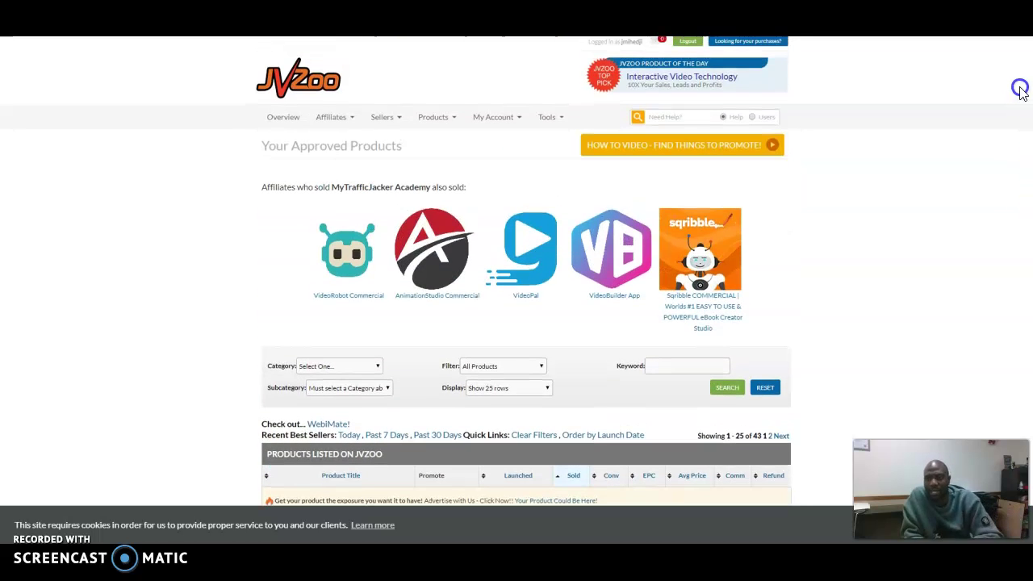